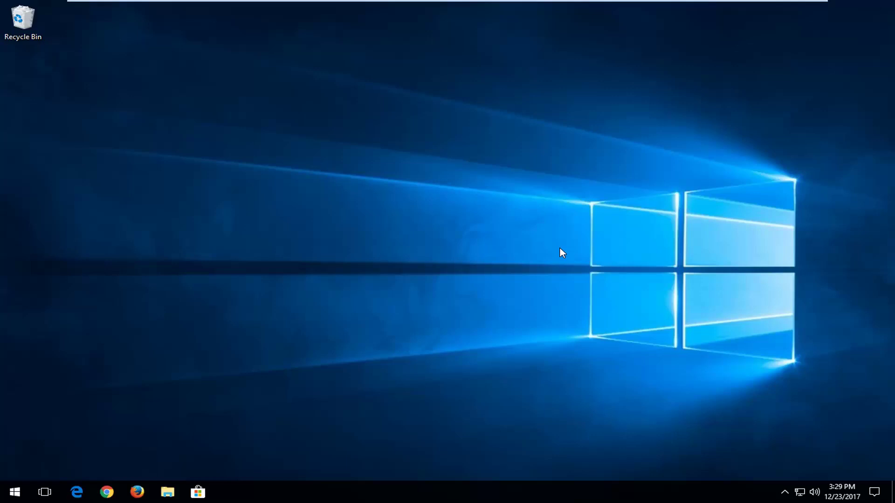
- Search Start for 'network' and open the Network proxy settings page
key(super)
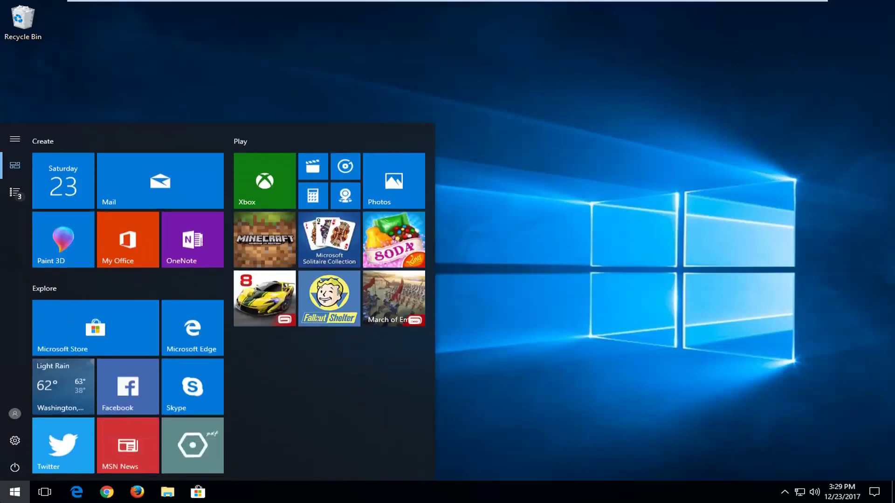
key(super)
text(network)
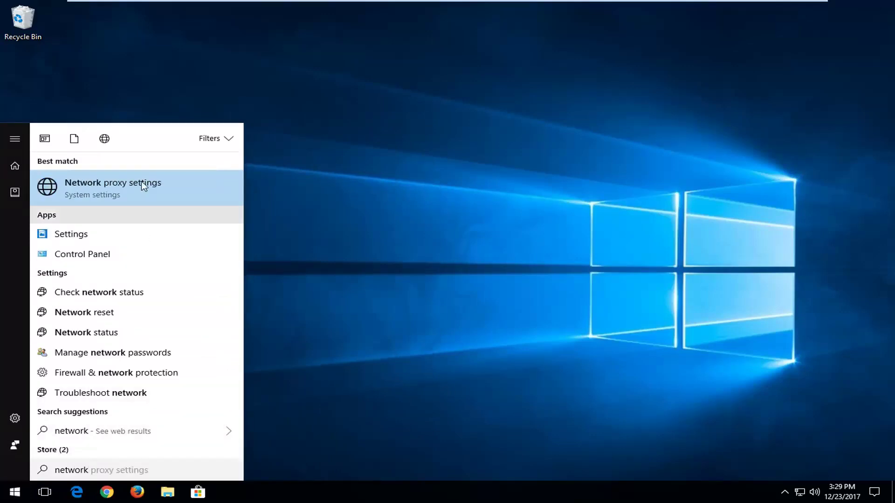
click(99, 187)
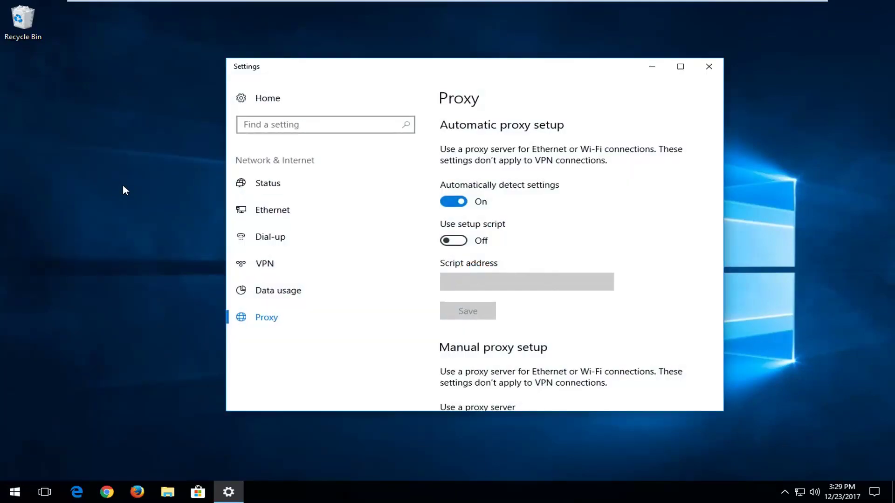
- Review the proxy settings, then switch to the Network & Internet Status page
scroll(574, 216, down, 5)
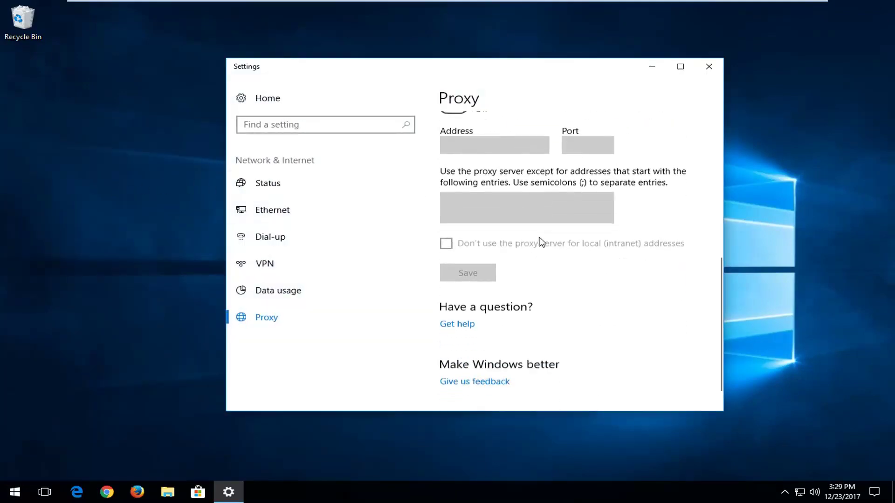
scroll(539, 242, up, 2)
scroll(539, 241, up, 4)
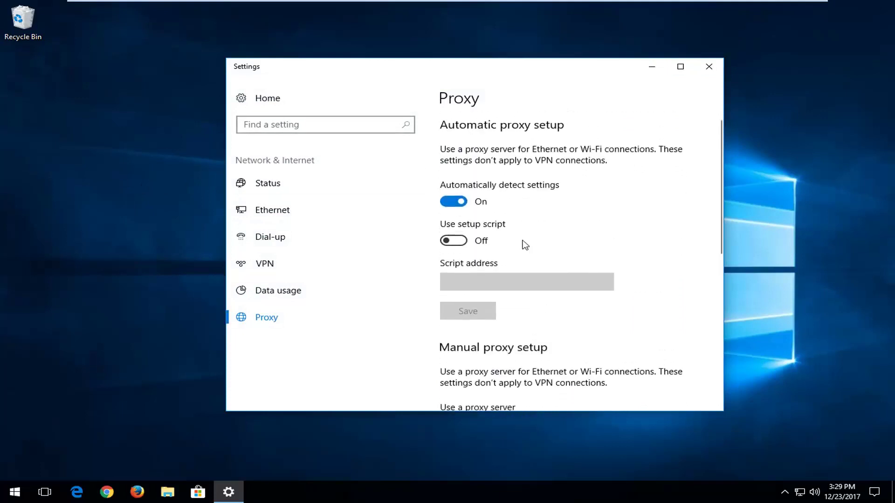
click(260, 183)
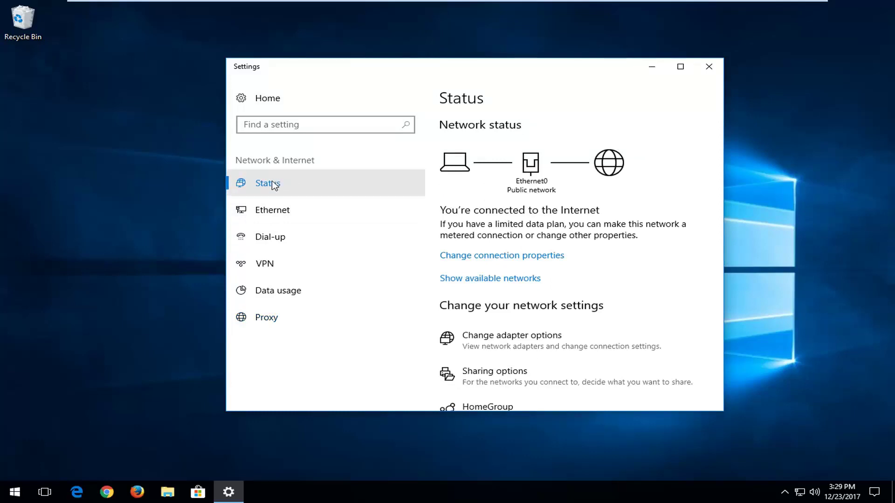
- Open the Properties dialog of the Ethernet0 adapter from Network Connections
click(522, 347)
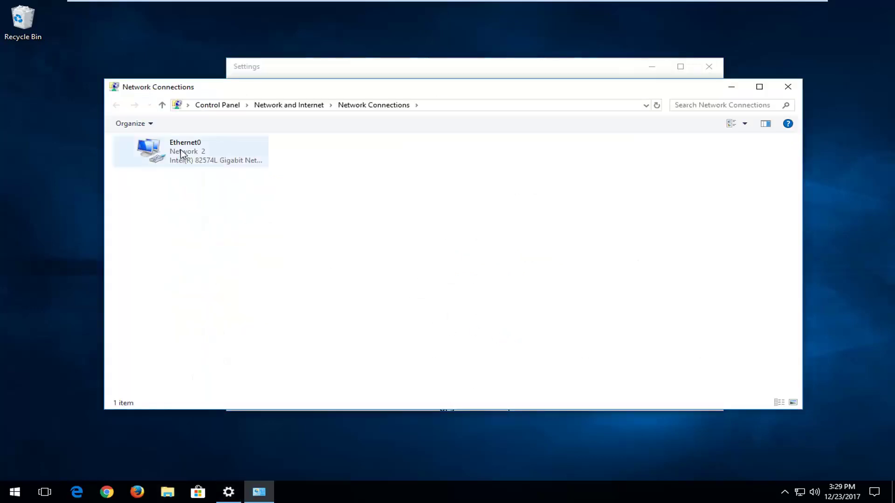
click(182, 154)
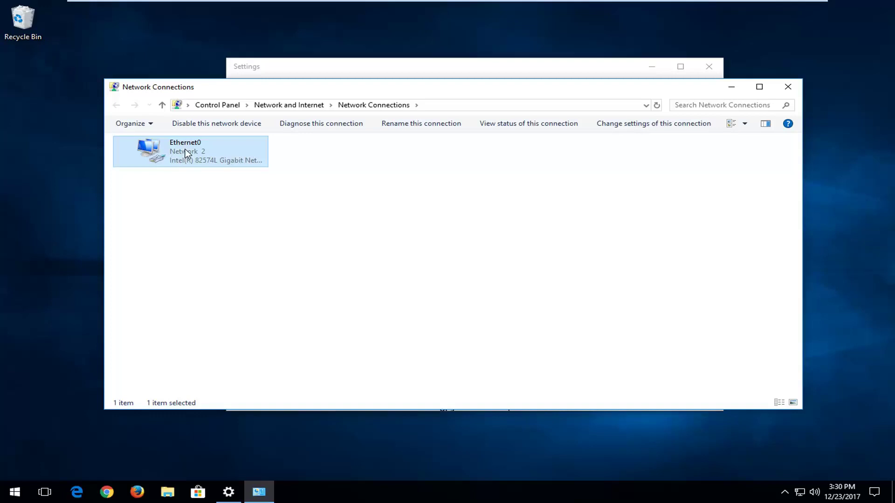
right_click(186, 150)
click(212, 255)
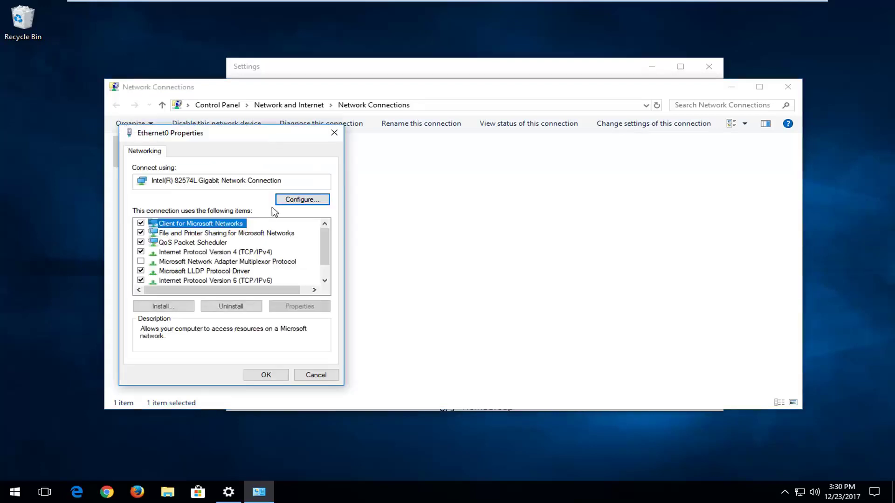
- Select Internet Protocol Version 4 (TCP/IPv4), try Configure, and decline the warning with No
click(205, 251)
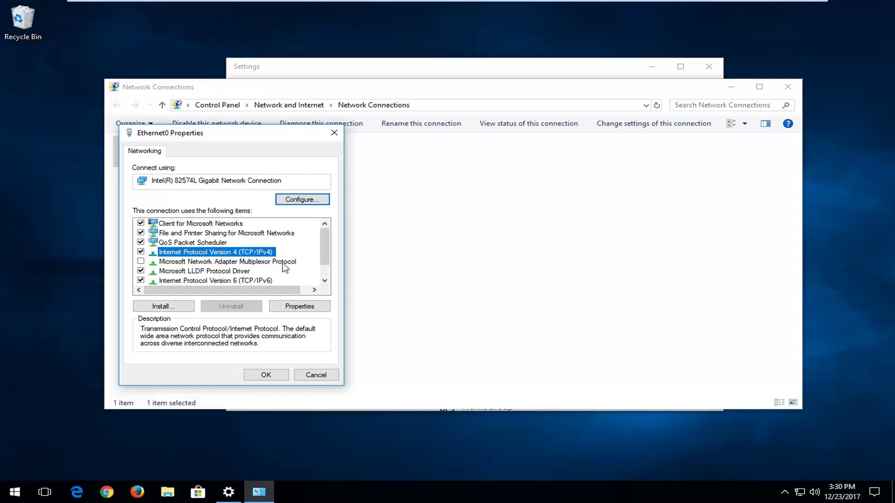
click(302, 199)
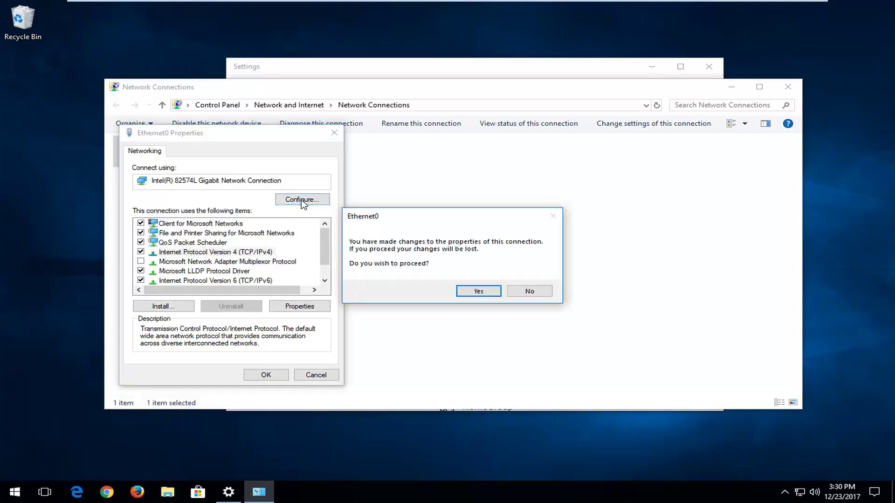
click(536, 295)
- Confirm IPv4 obtains IP and DNS addresses automatically, then close the Ethernet0 Properties dialog
click(223, 251)
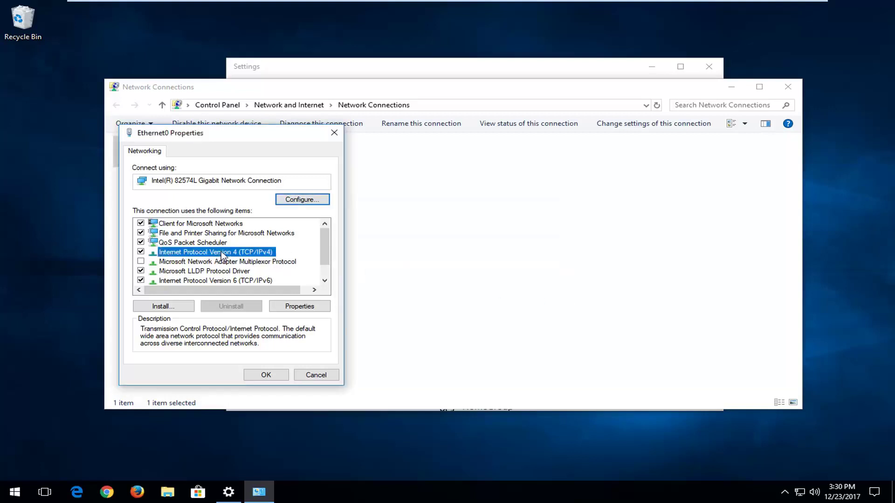
click(303, 307)
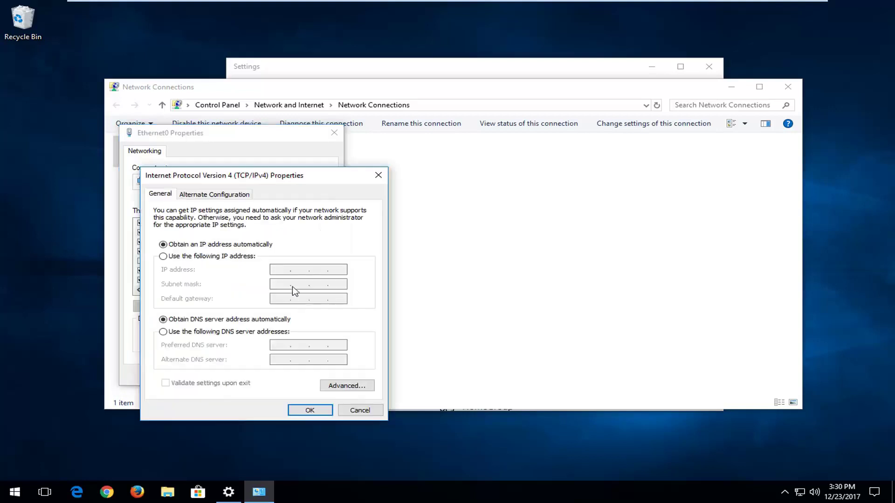
drag(259, 176, 236, 122)
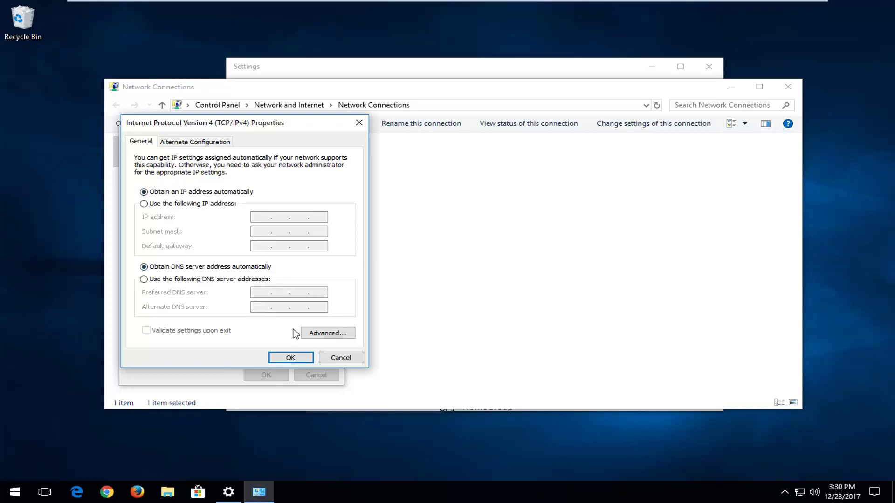
click(291, 357)
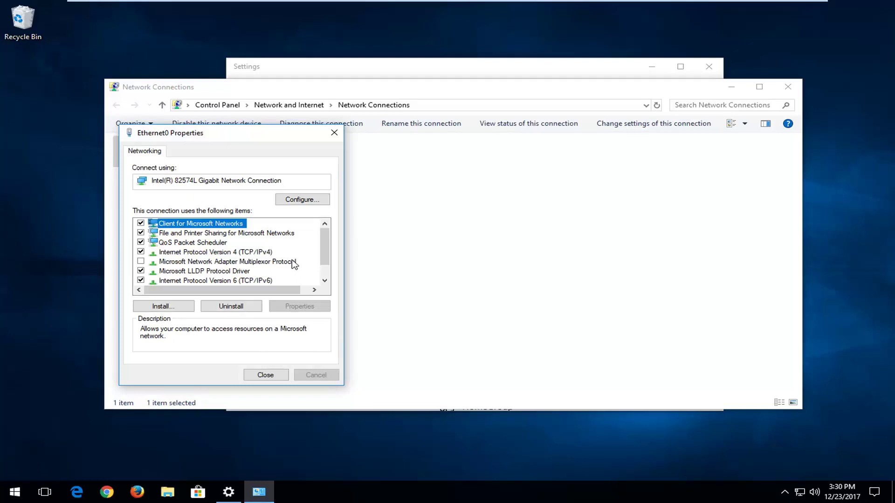
click(334, 132)
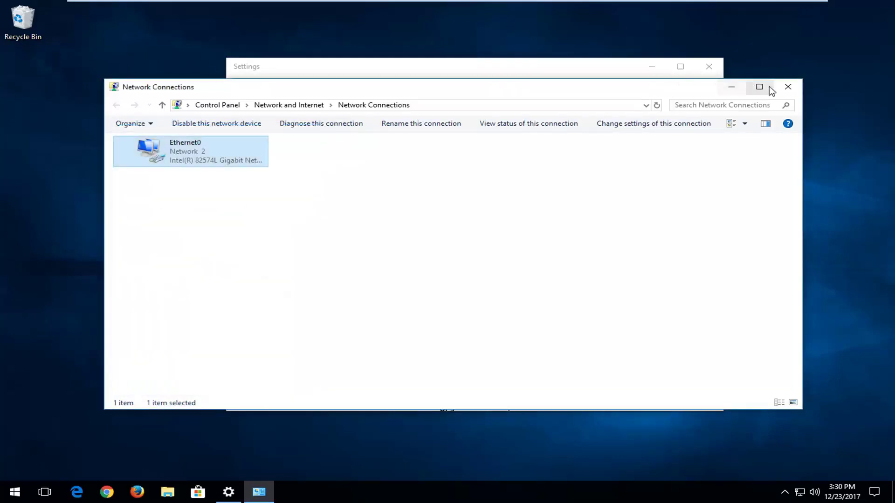
click(787, 87)
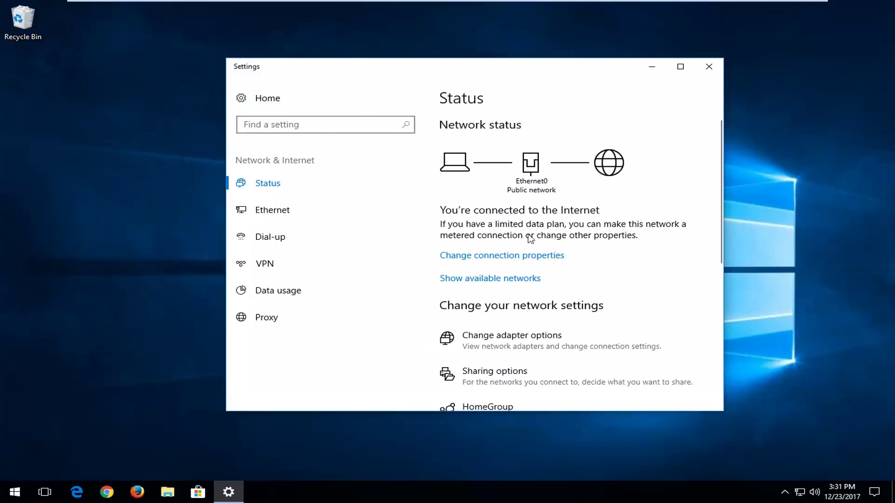
scroll(512, 270, down, 2)
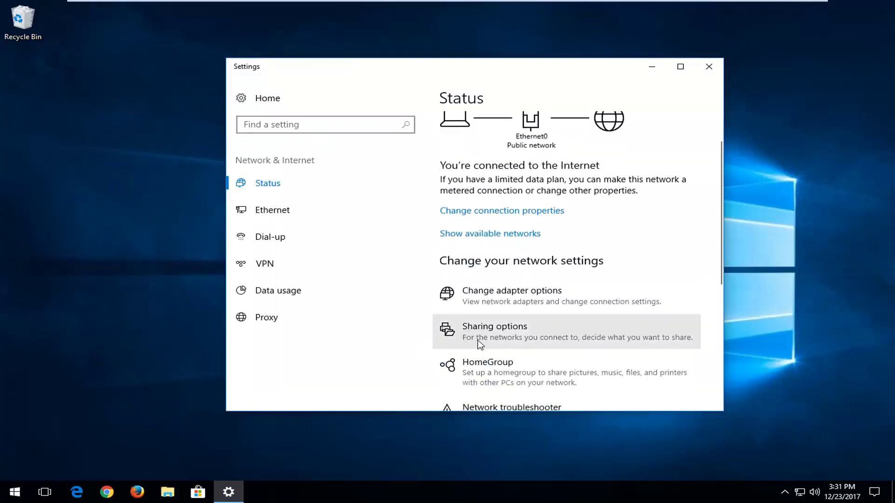
click(571, 330)
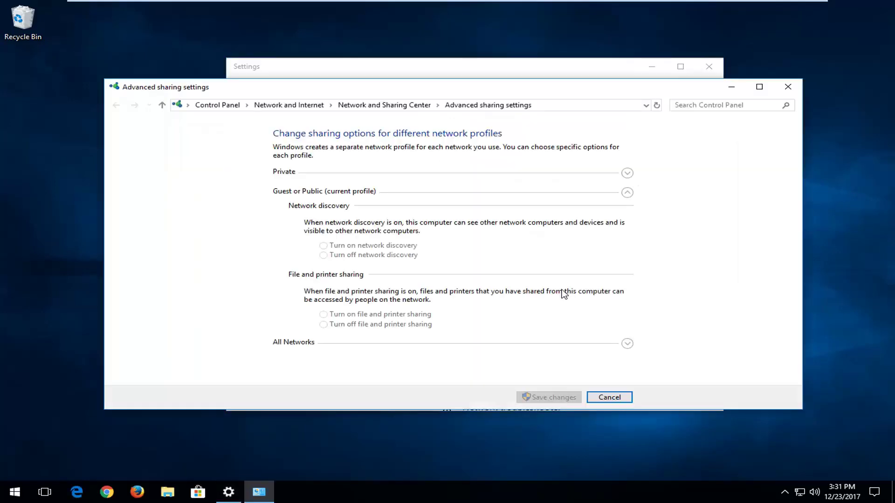
click(625, 174)
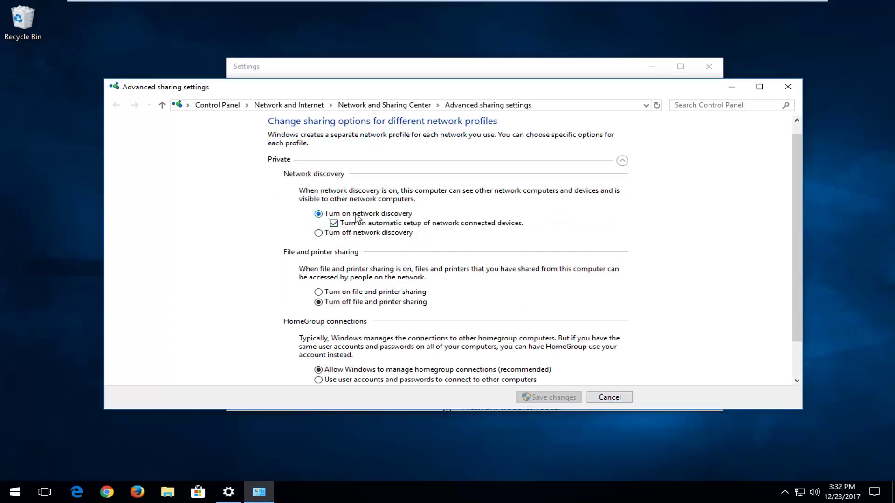
click(334, 223)
click(334, 223)
- Close Settings and open 'Turn Windows features on or off' via a Start search for 'programs and features'
click(787, 87)
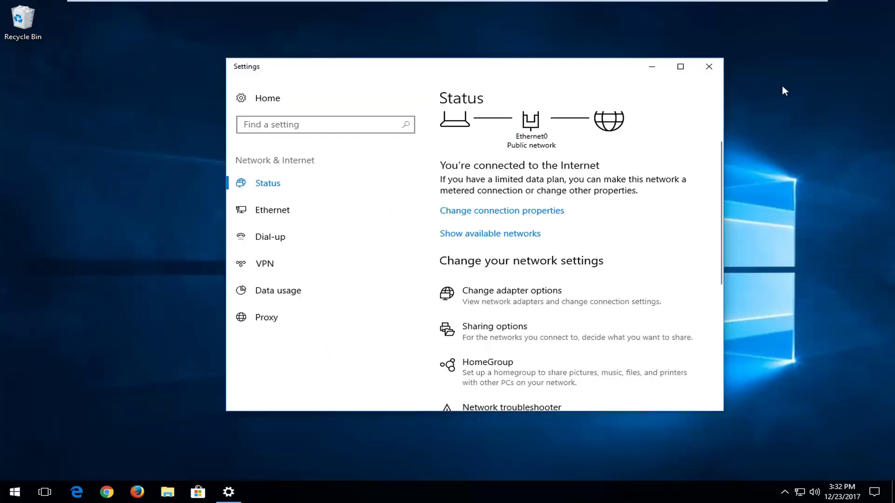
click(710, 70)
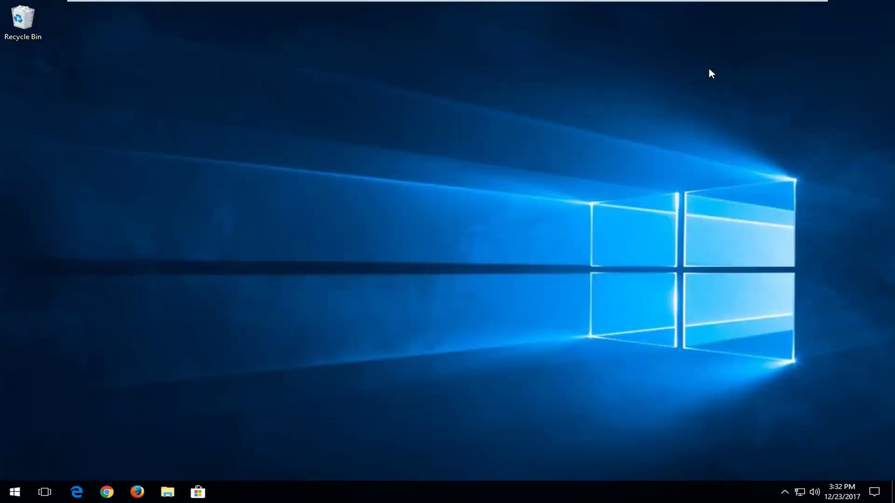
click(6, 500)
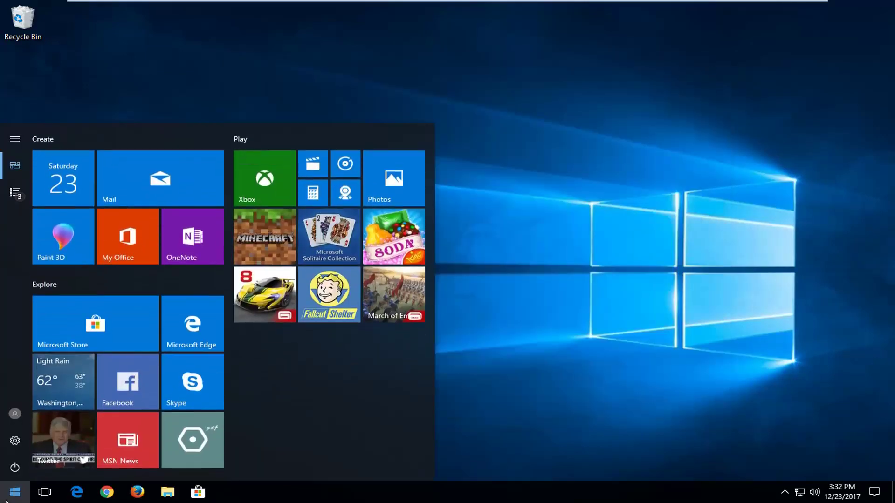
click(5, 500)
text(pro)
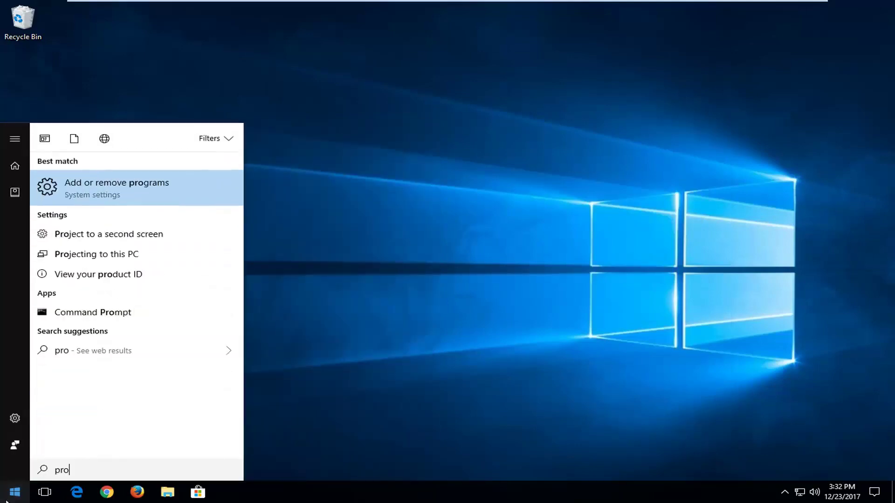
text(grams and features)
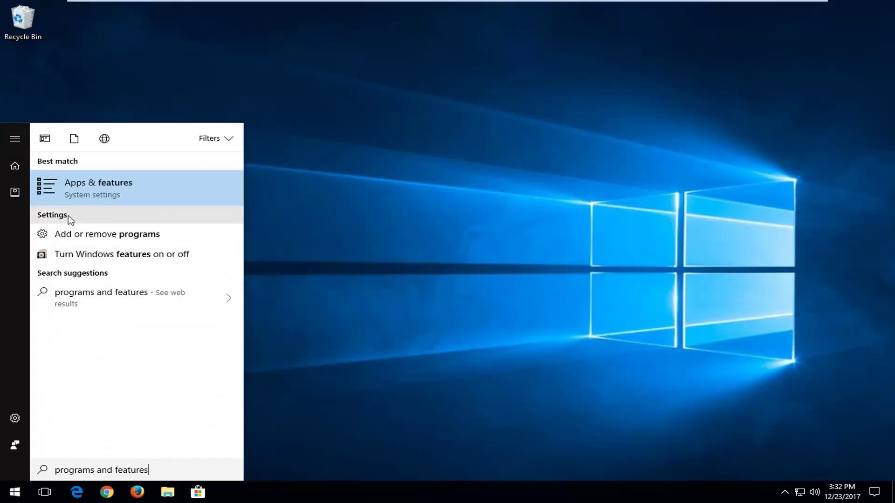
click(101, 258)
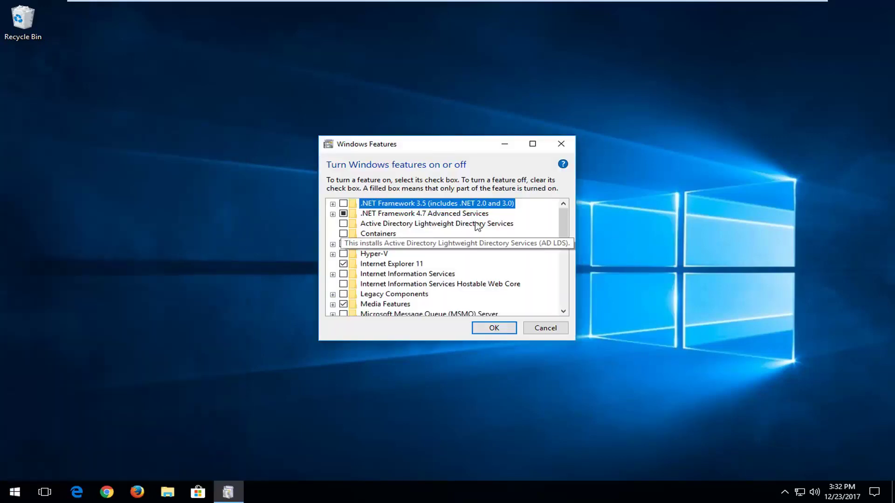
- Expand SMB 1.0/CIFS File Sharing Support, tick SMB 1.0/CIFS Server, and apply with OK
drag(560, 224, 561, 269)
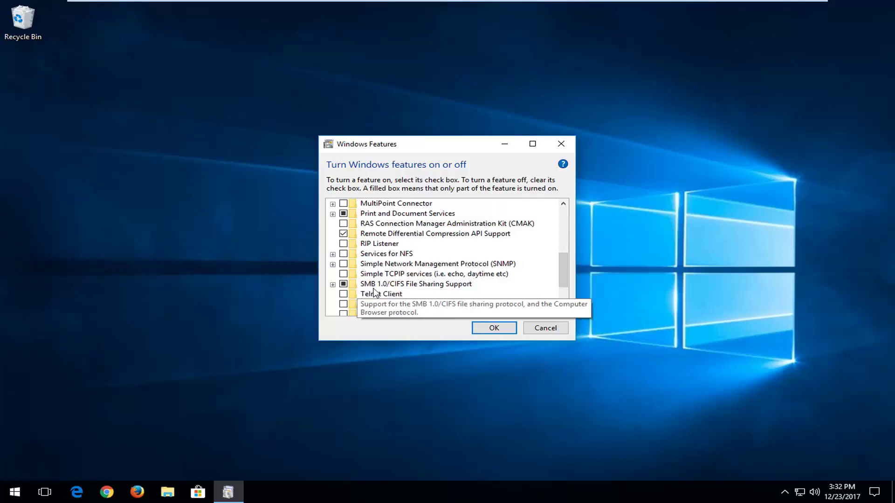
click(333, 284)
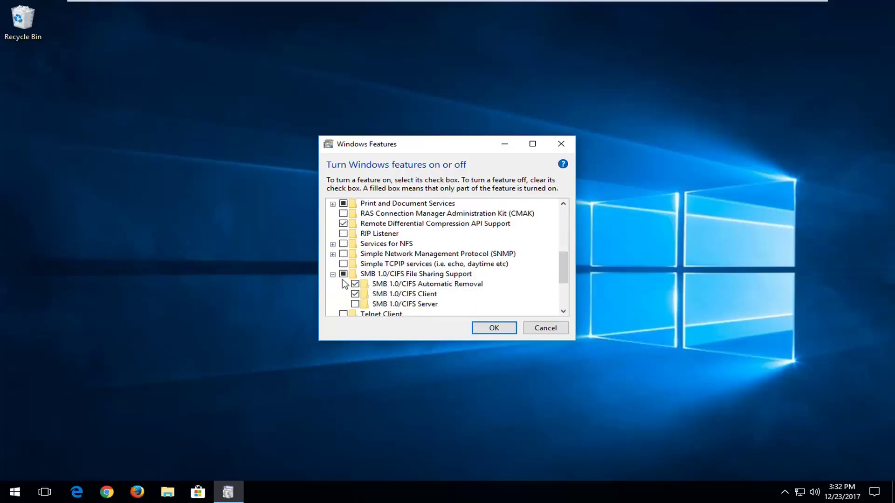
click(354, 305)
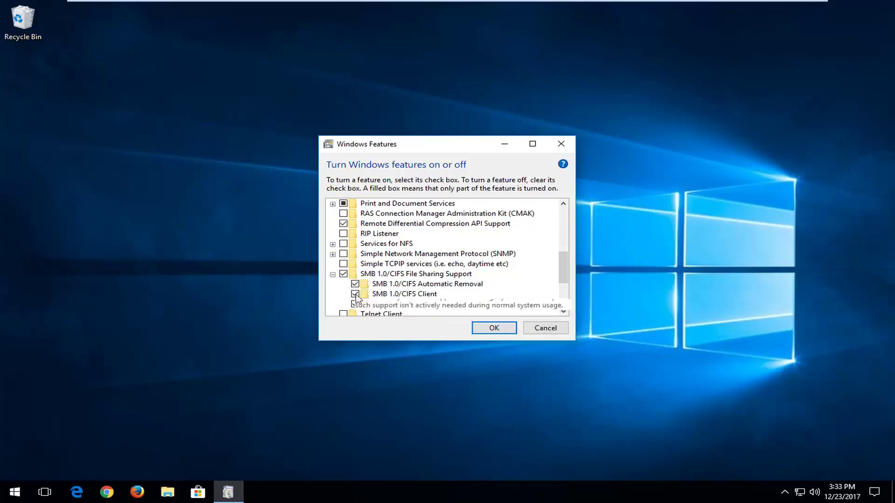
scroll(356, 301, down, 1)
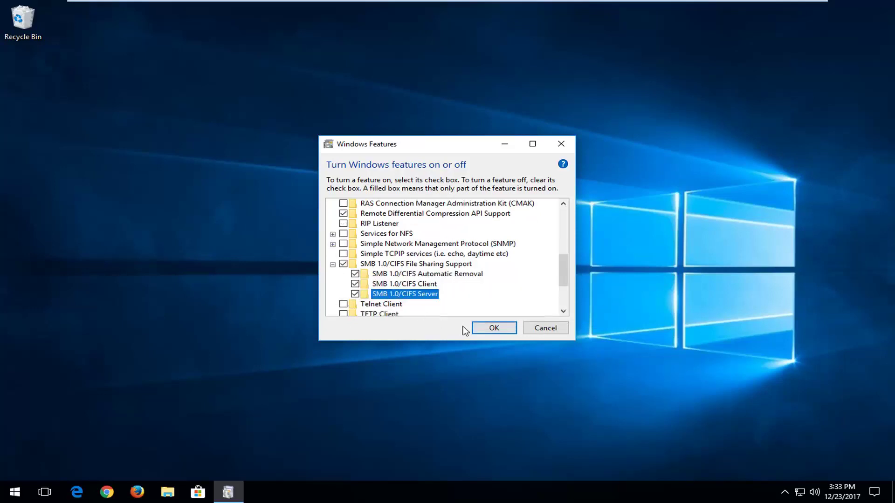
click(493, 329)
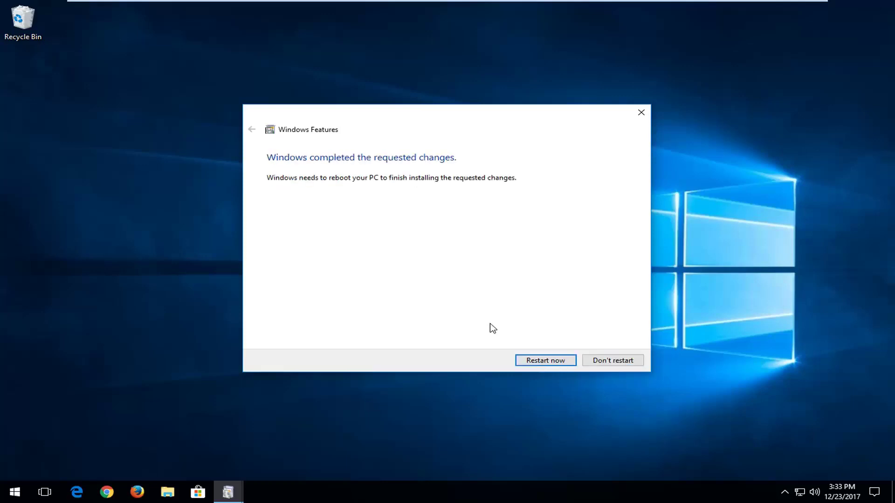
- Restart the PC now to finish installing the SMB 1.0/CIFS features
click(540, 361)
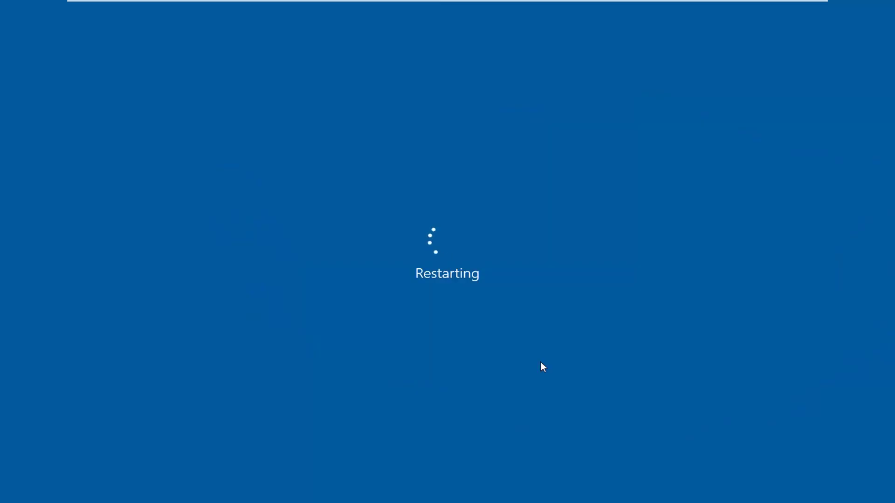